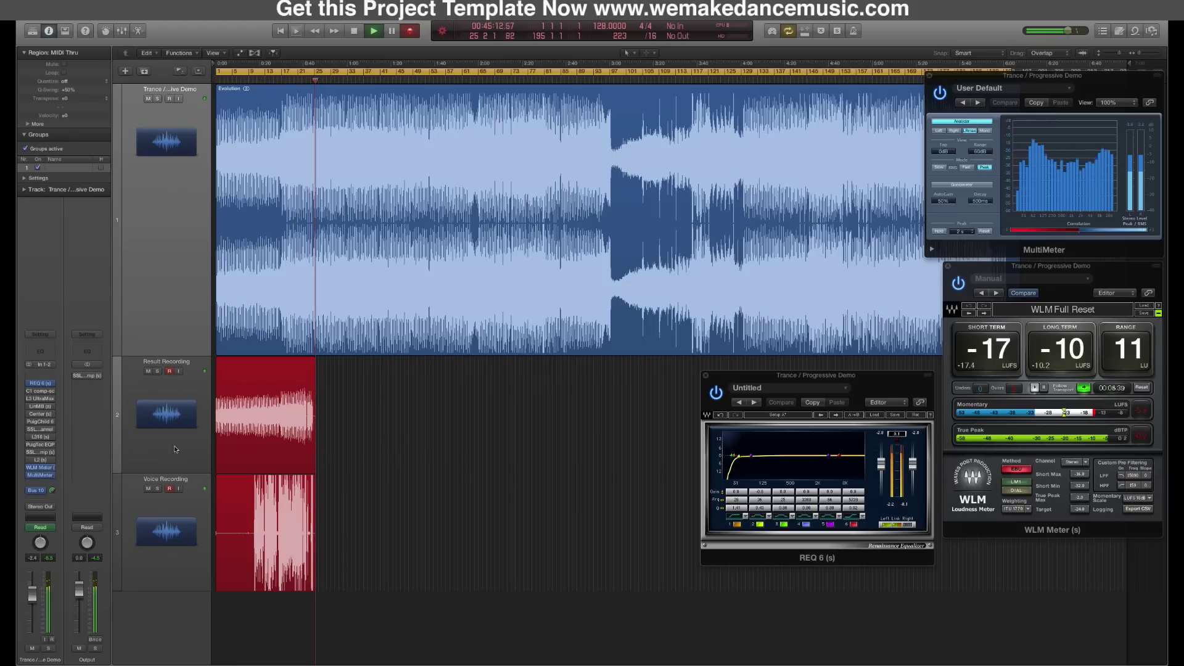
click(1111, 76)
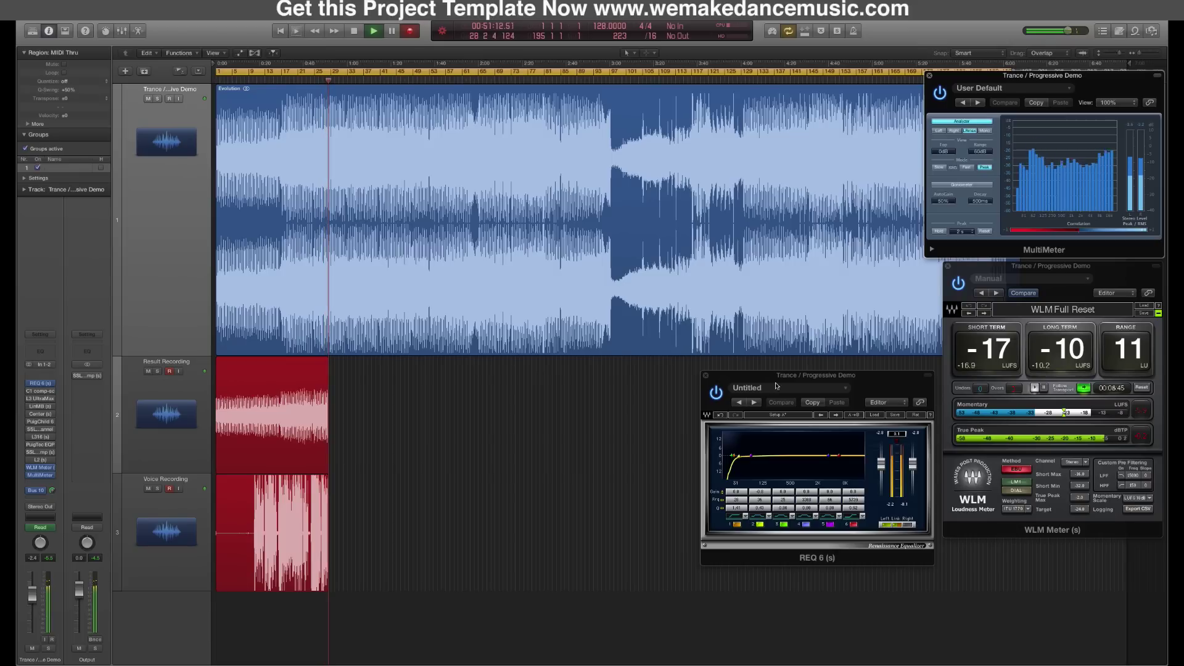
click(918, 373)
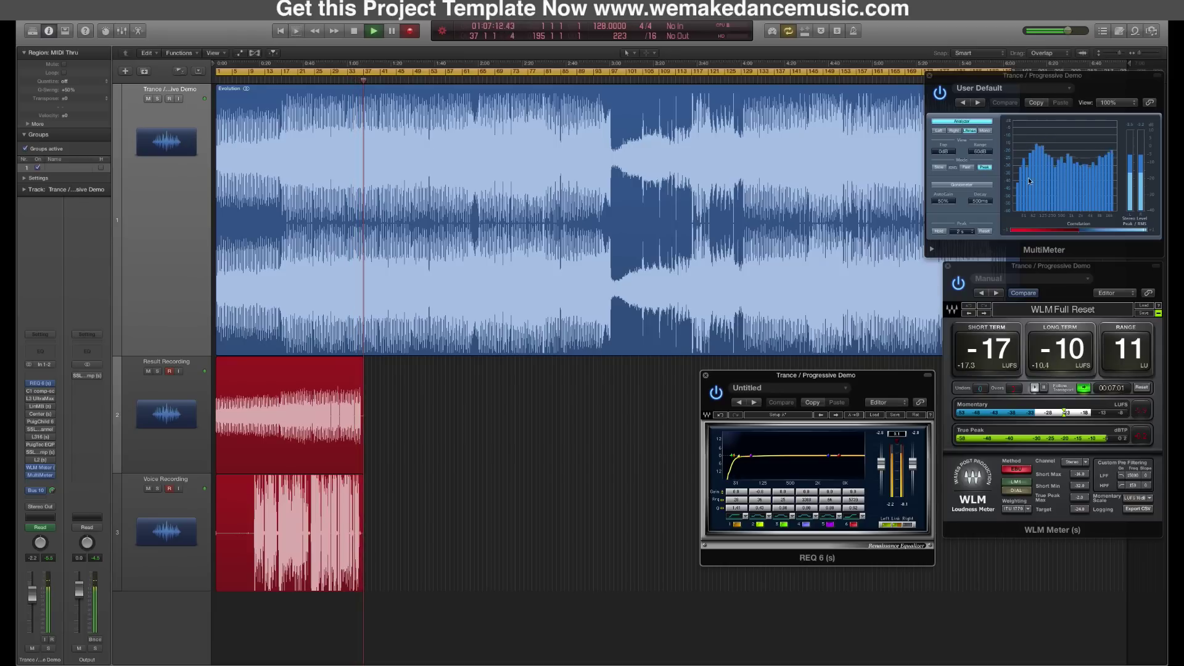
Step: Switch on the L3 UltraMaximizer in the Trance / Progressive Demo channel's insert chain and close its window
click(39, 399)
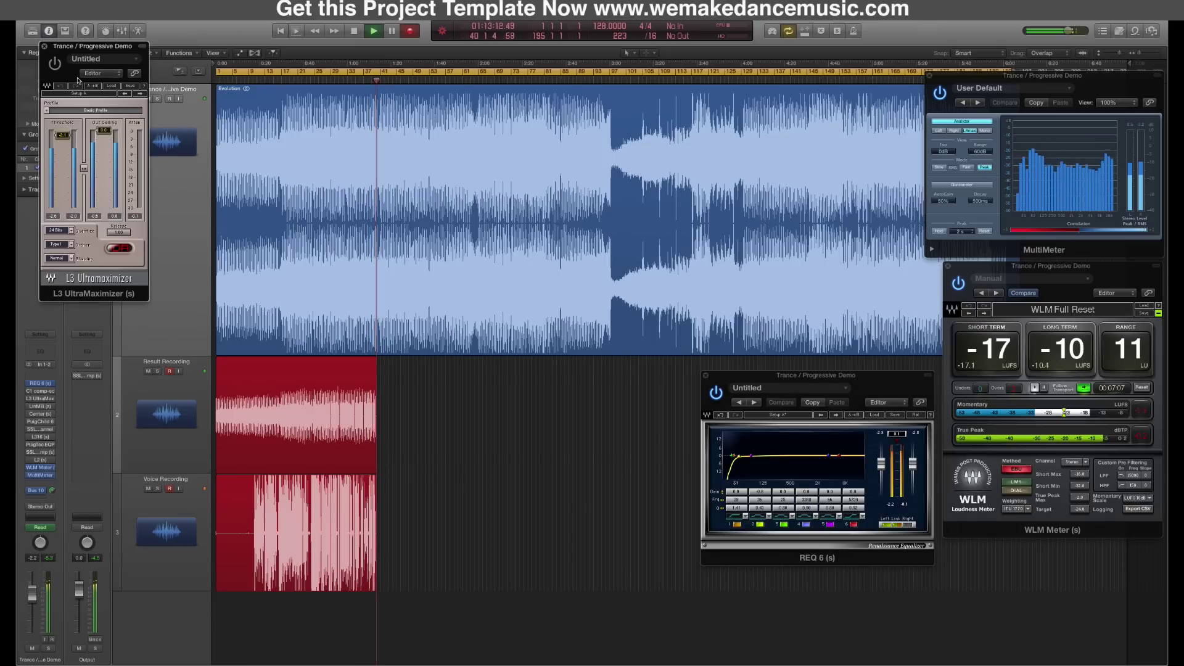
click(44, 45)
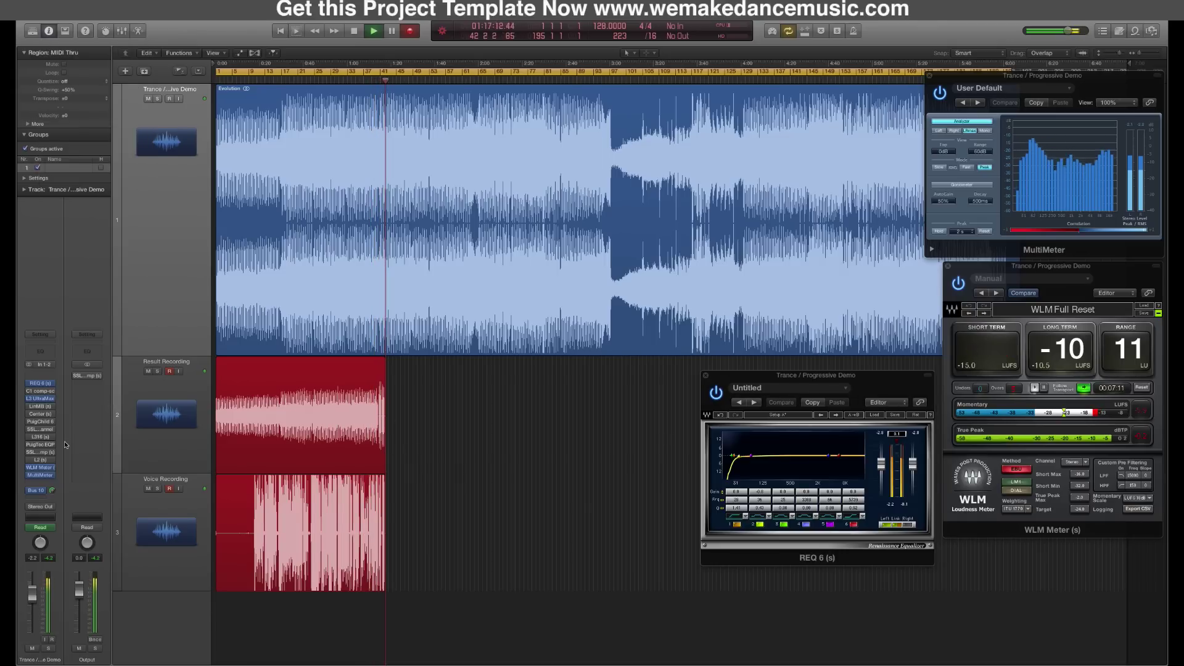
Step: Open the LinMB multiband insert, place its window beside the REQ 6 equalizer and switch the plug-in on
click(41, 407)
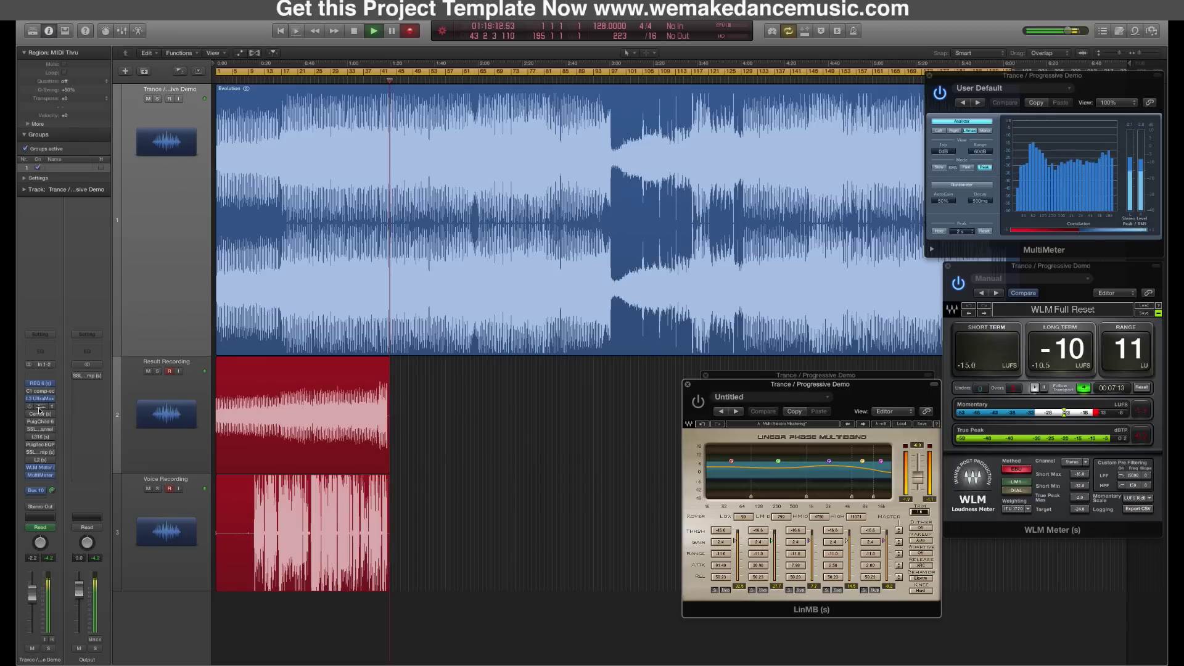
click(40, 407)
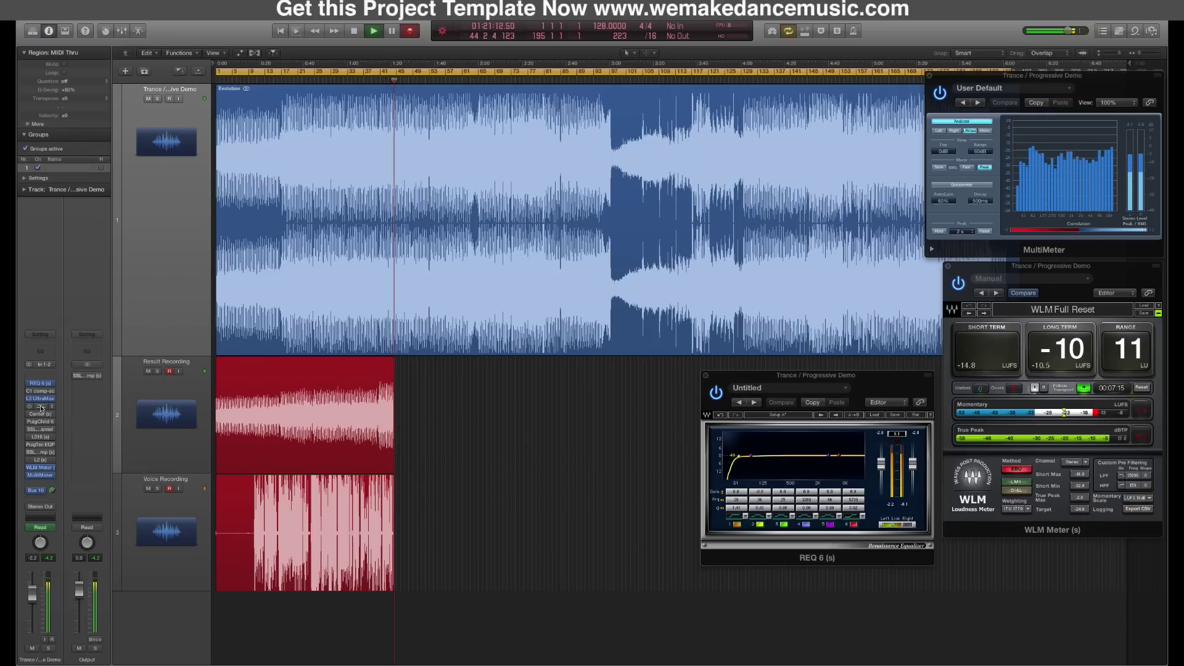
click(41, 407)
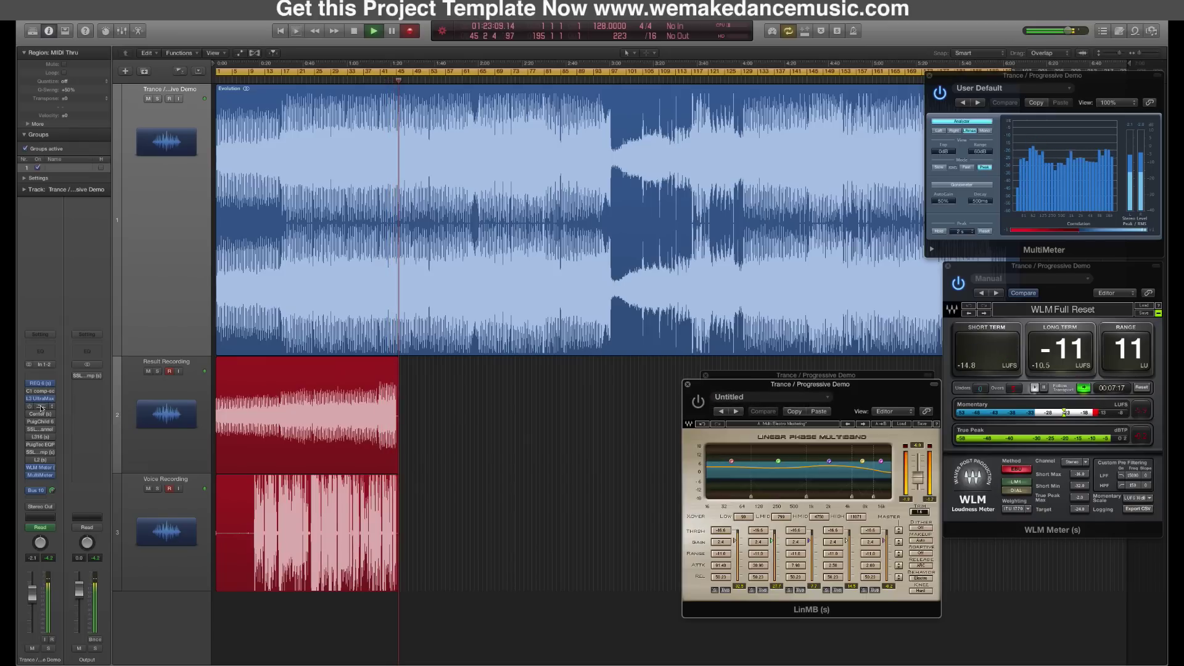
drag(752, 389, 506, 382)
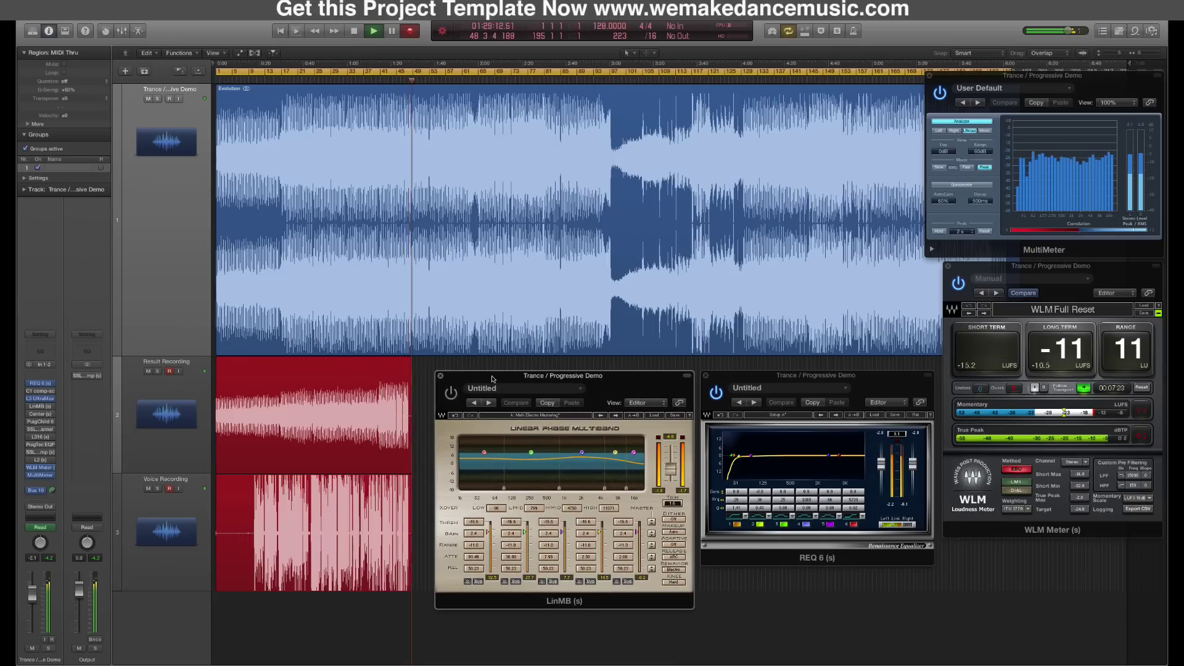
click(492, 378)
drag(492, 378, 494, 381)
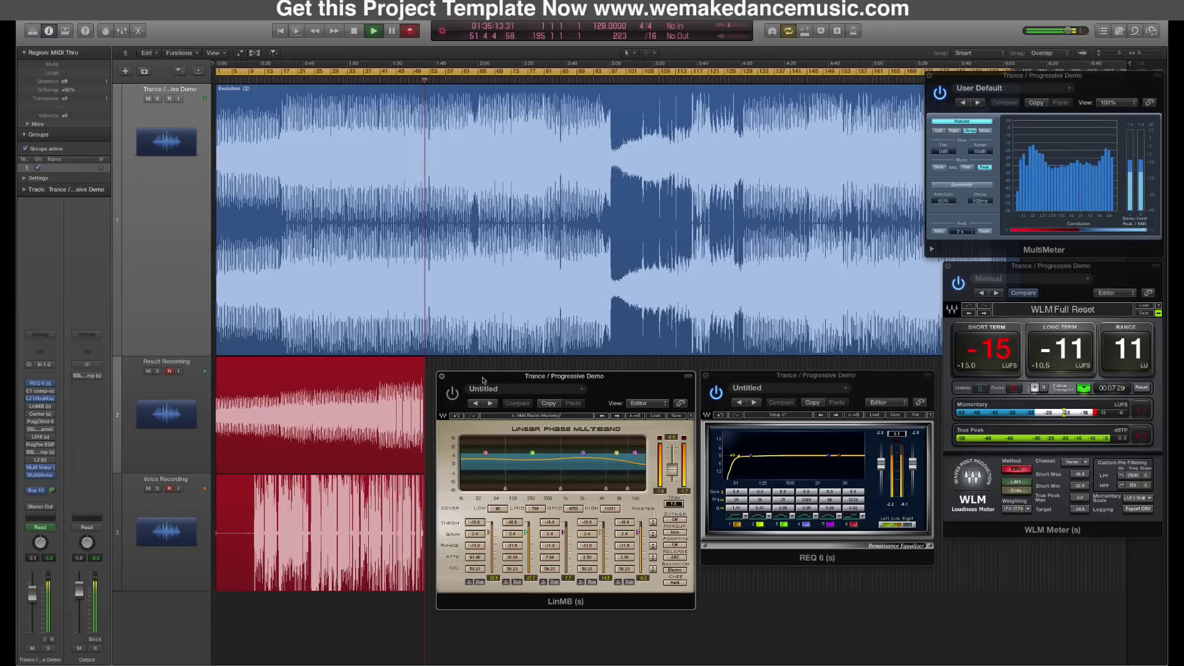
click(452, 394)
click(515, 379)
drag(516, 379, 513, 379)
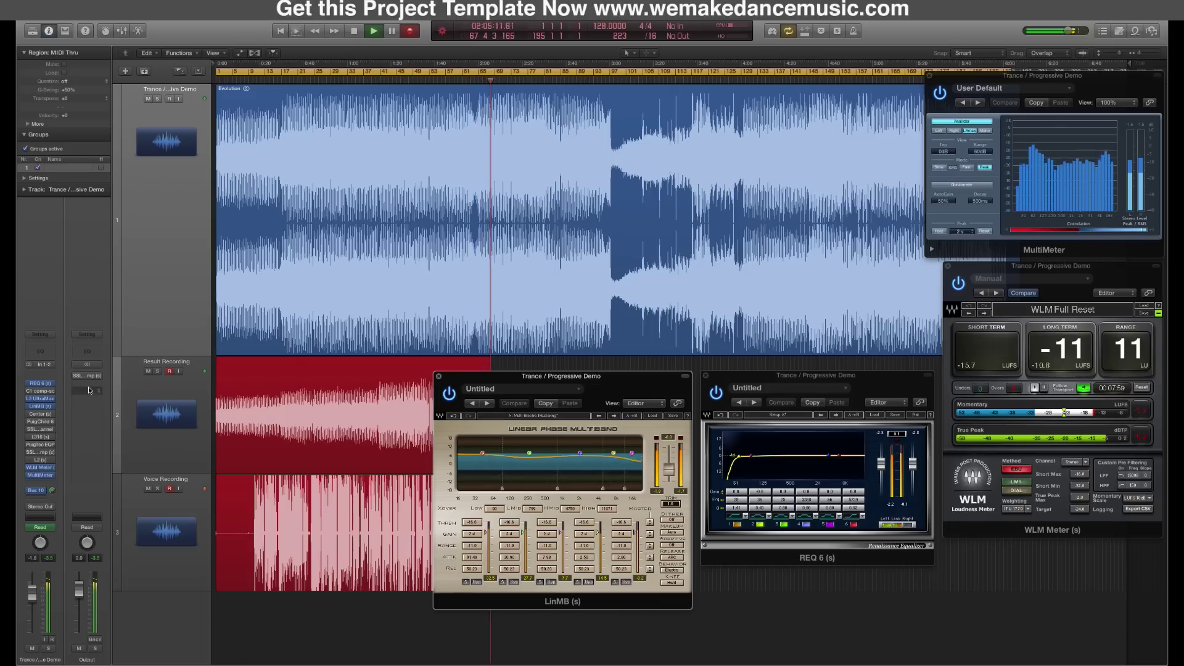
Step: Switch on the Center insert on the Trance / Progressive Demo channel and close its window
click(39, 415)
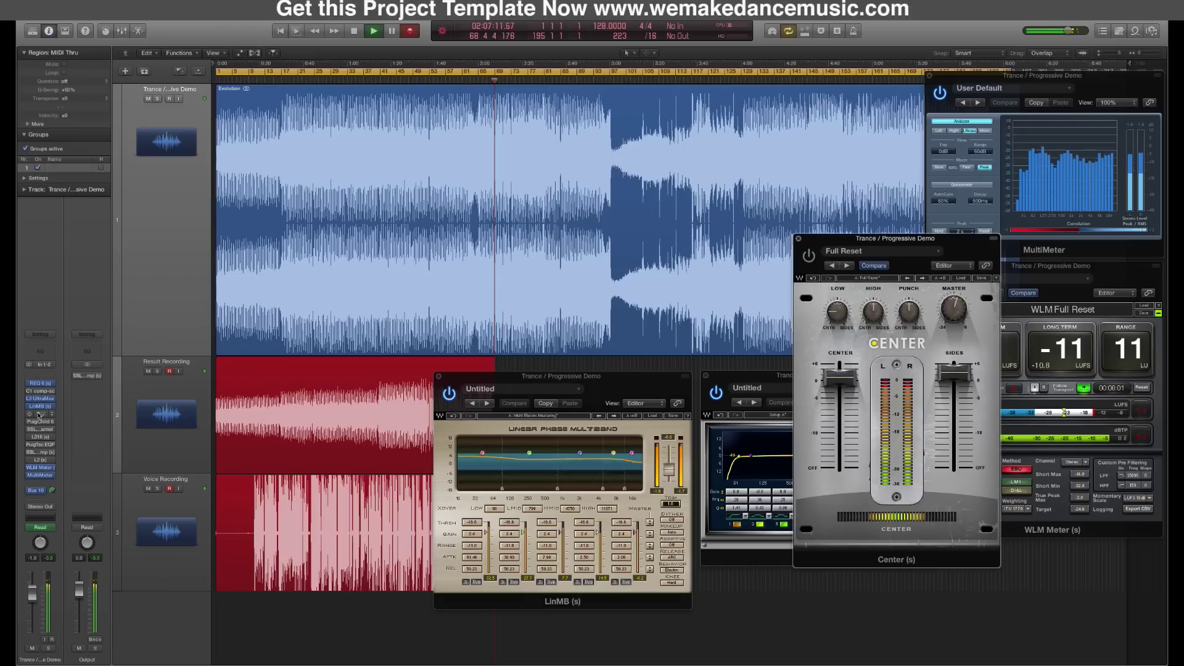
drag(833, 238, 768, 323)
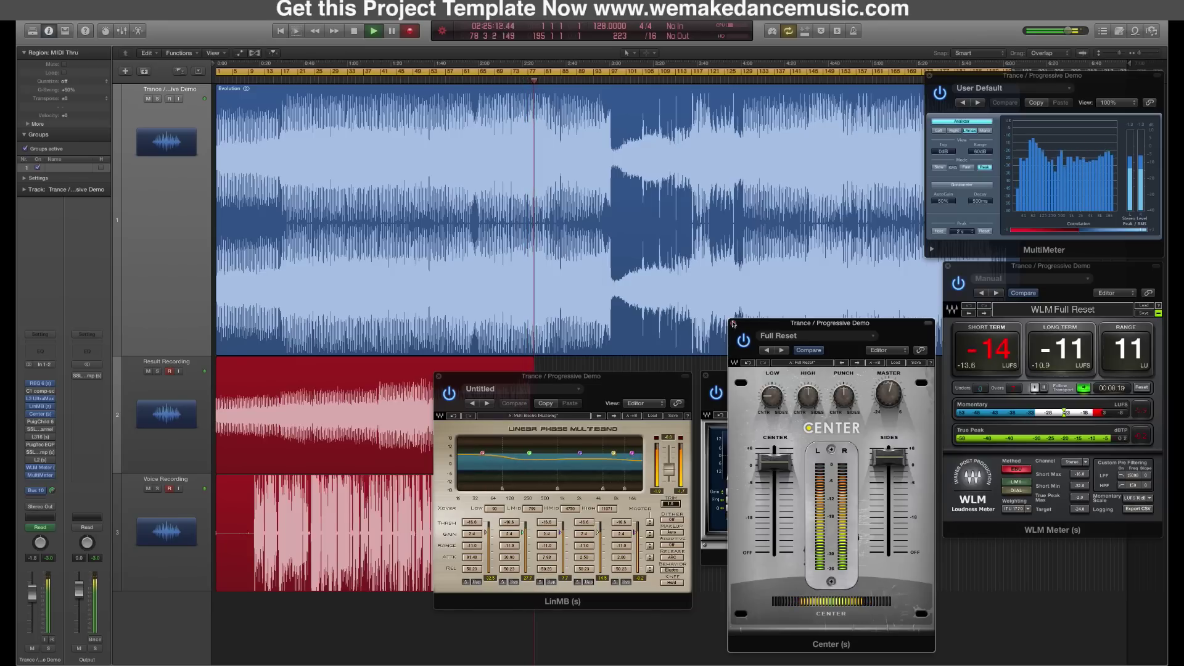
click(733, 324)
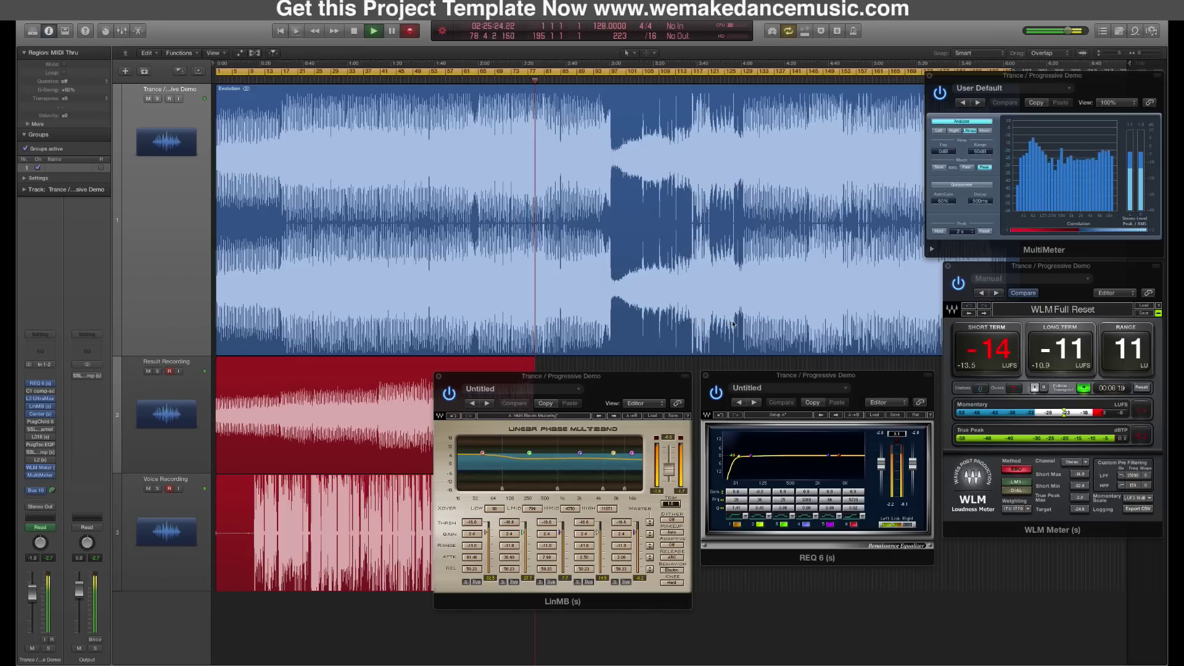
Step: Switch on the PuigChild 670 compressor insert, check it with REQ 6 uncovered, and close its window
click(40, 423)
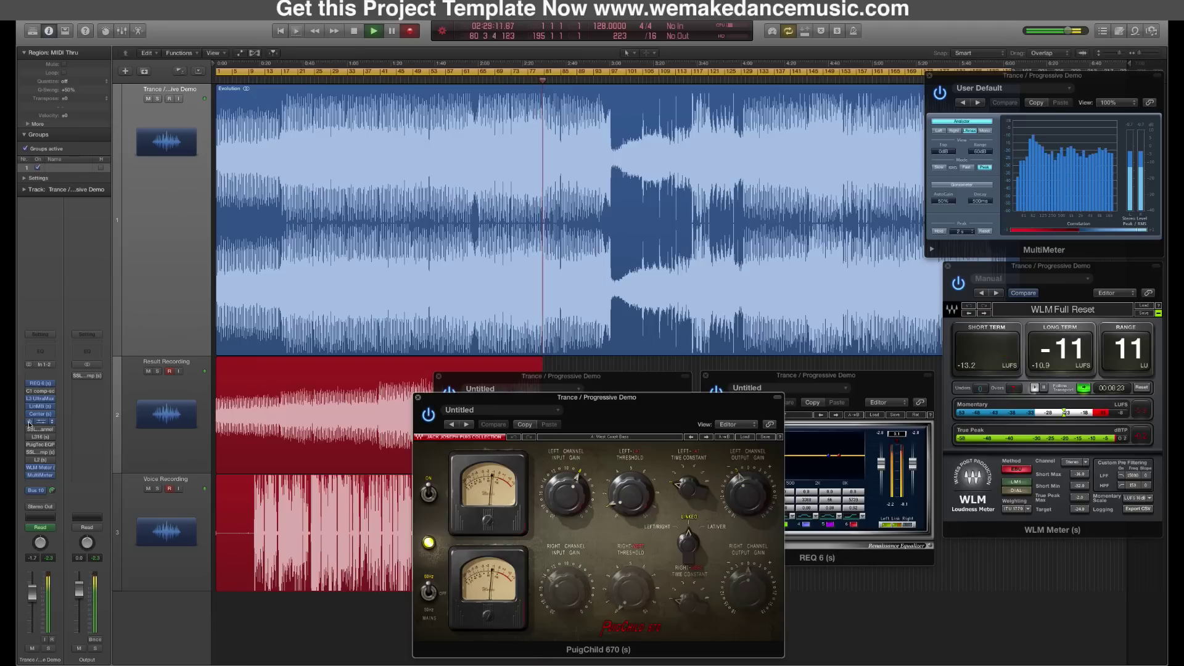
drag(659, 406, 606, 406)
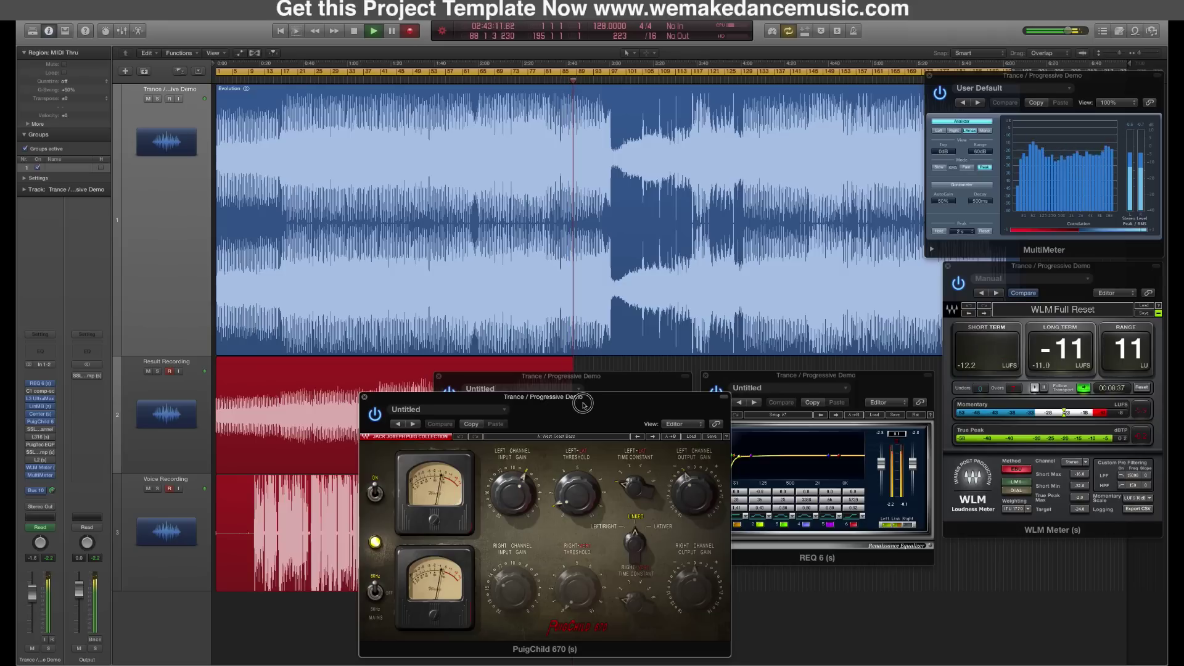
drag(584, 405, 559, 405)
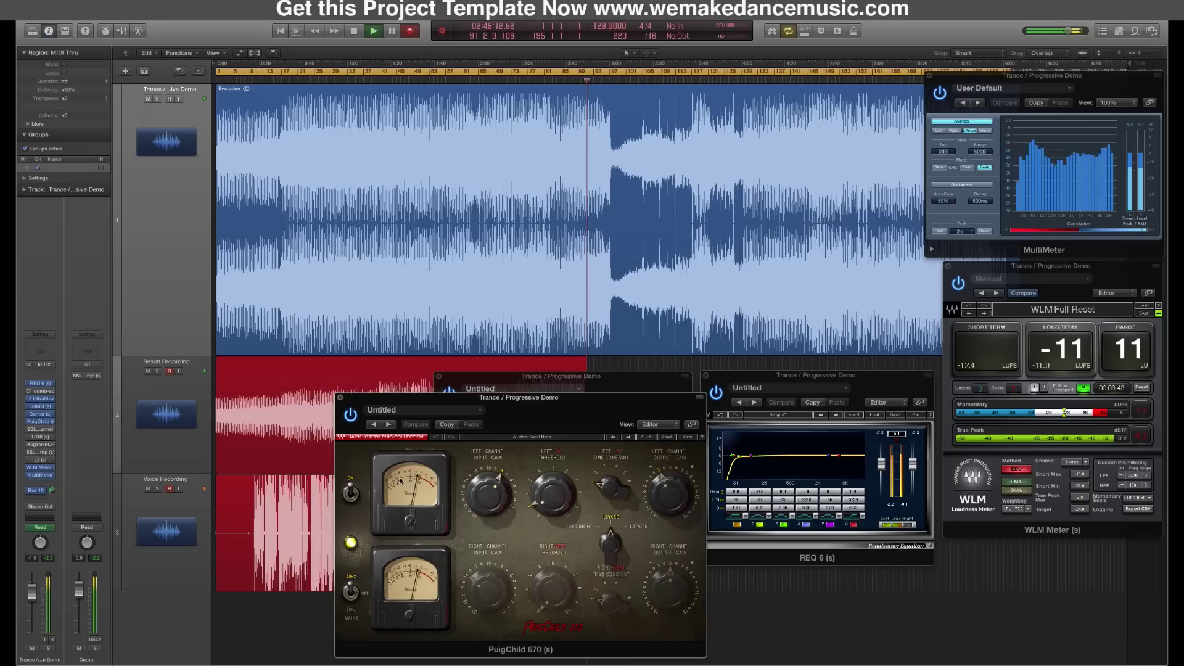
click(340, 397)
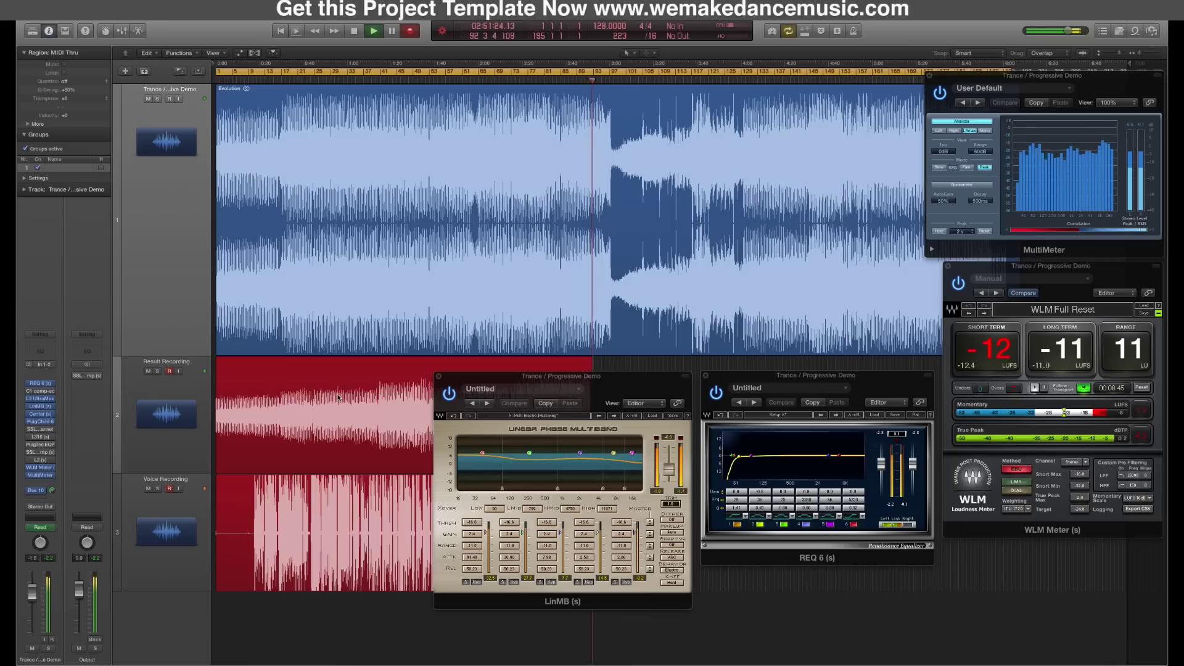
Step: Switch on the SSLGChannel insert on the Trance / Progressive Demo channel and close its window
click(37, 430)
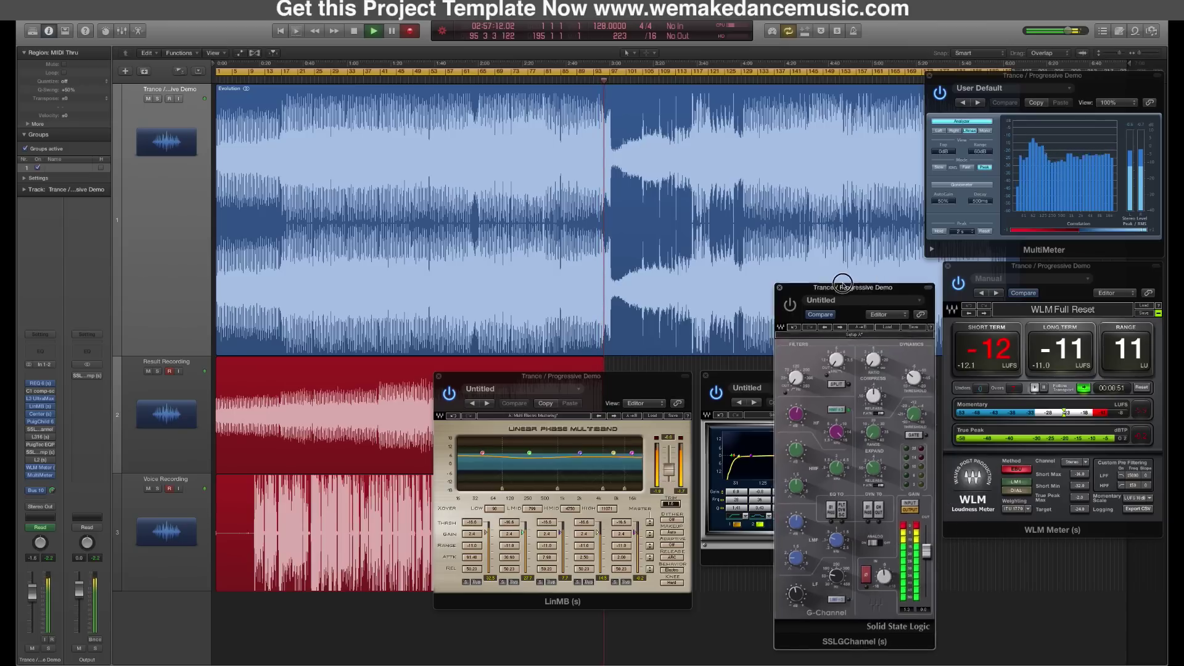
drag(881, 289, 671, 221)
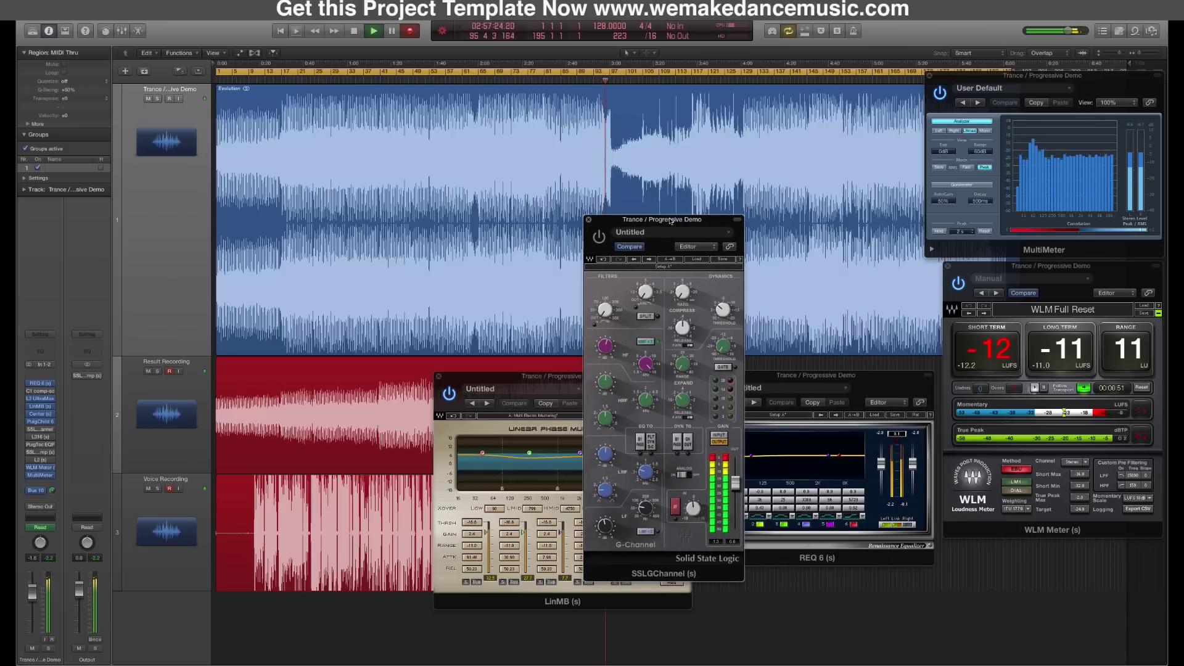
click(589, 220)
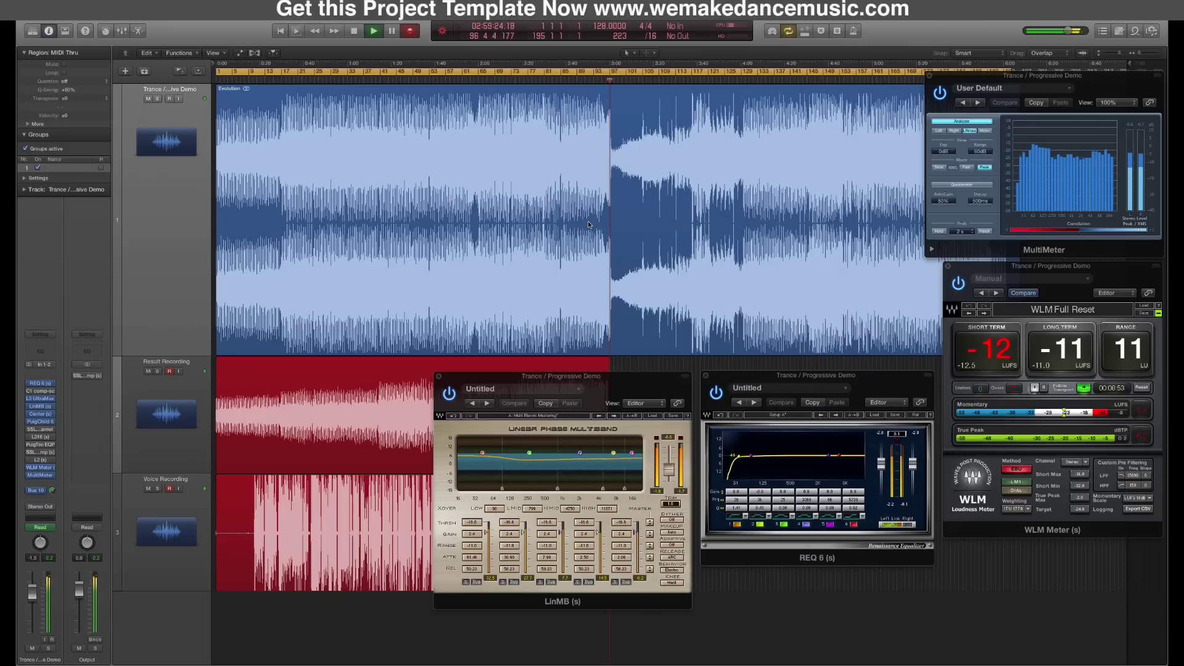
click(44, 430)
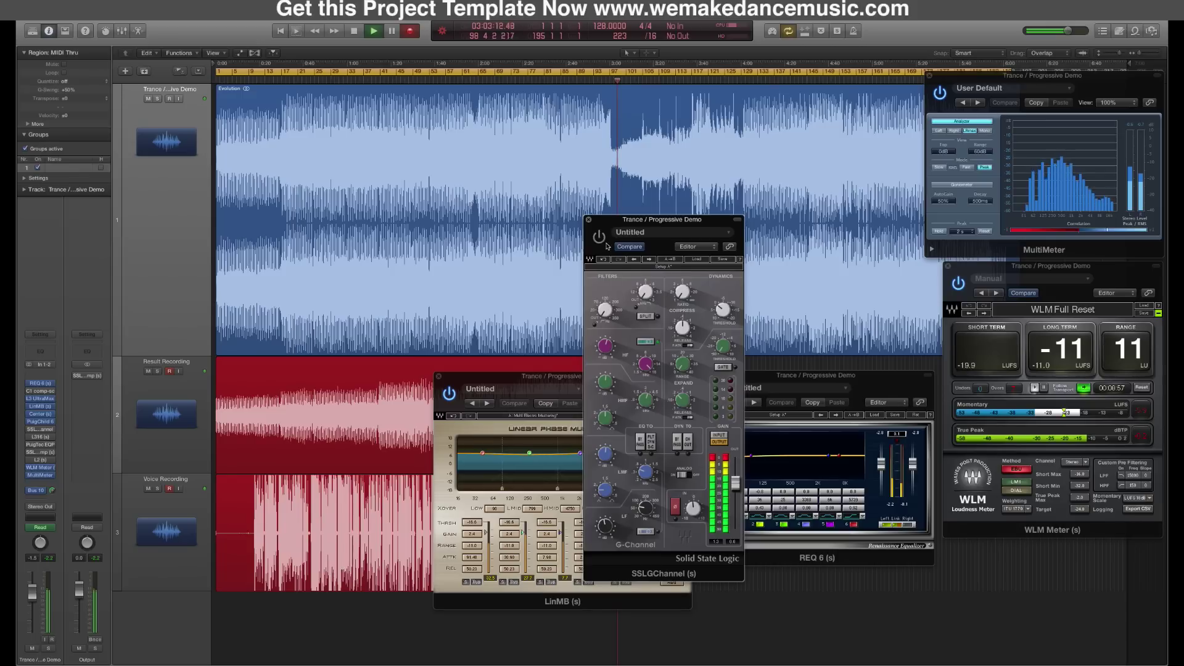
drag(652, 223, 556, 289)
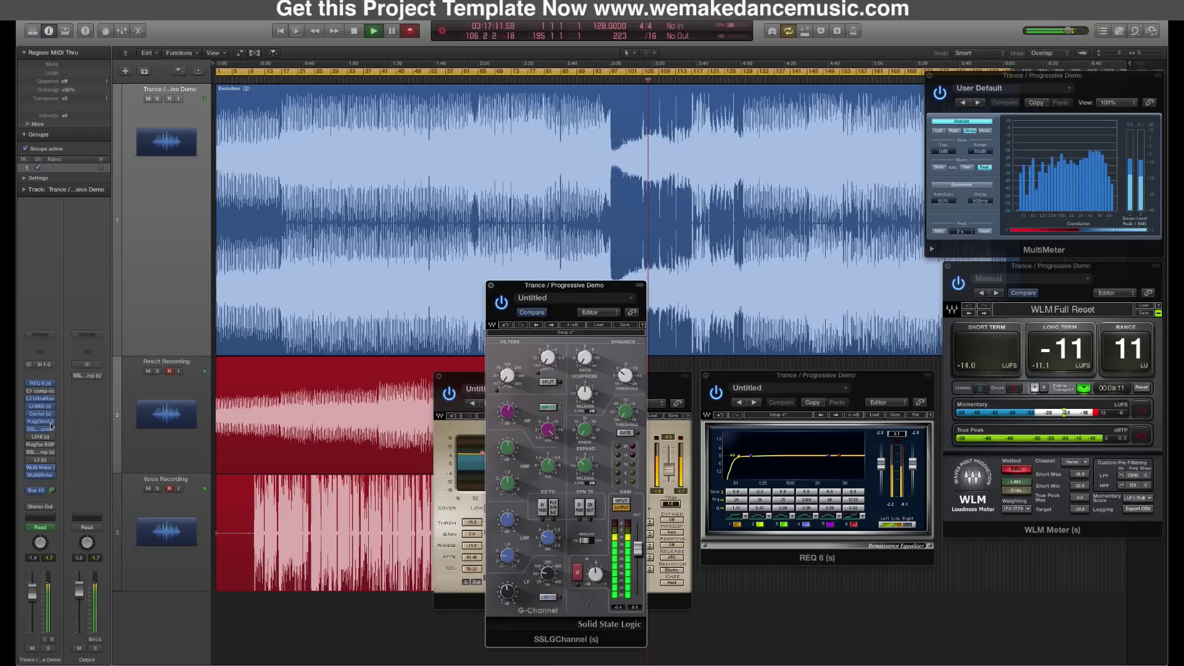
click(491, 286)
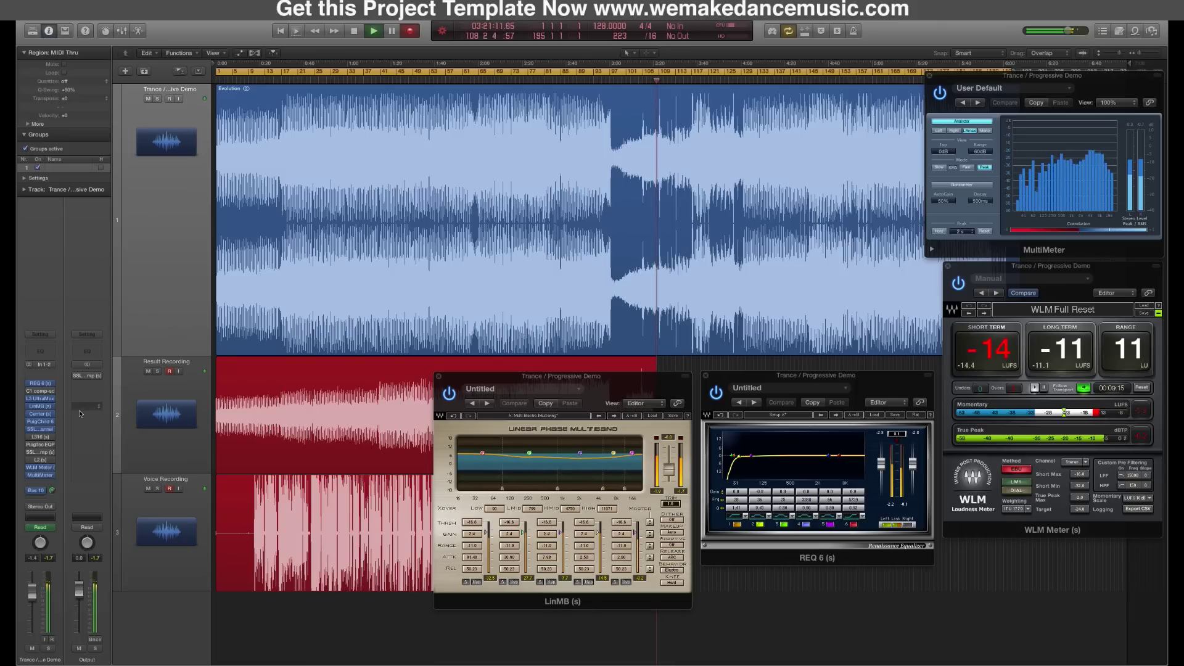
Step: Open the L316 multiband limiter insert, move it below the main waveform, switch it on and close it
click(39, 437)
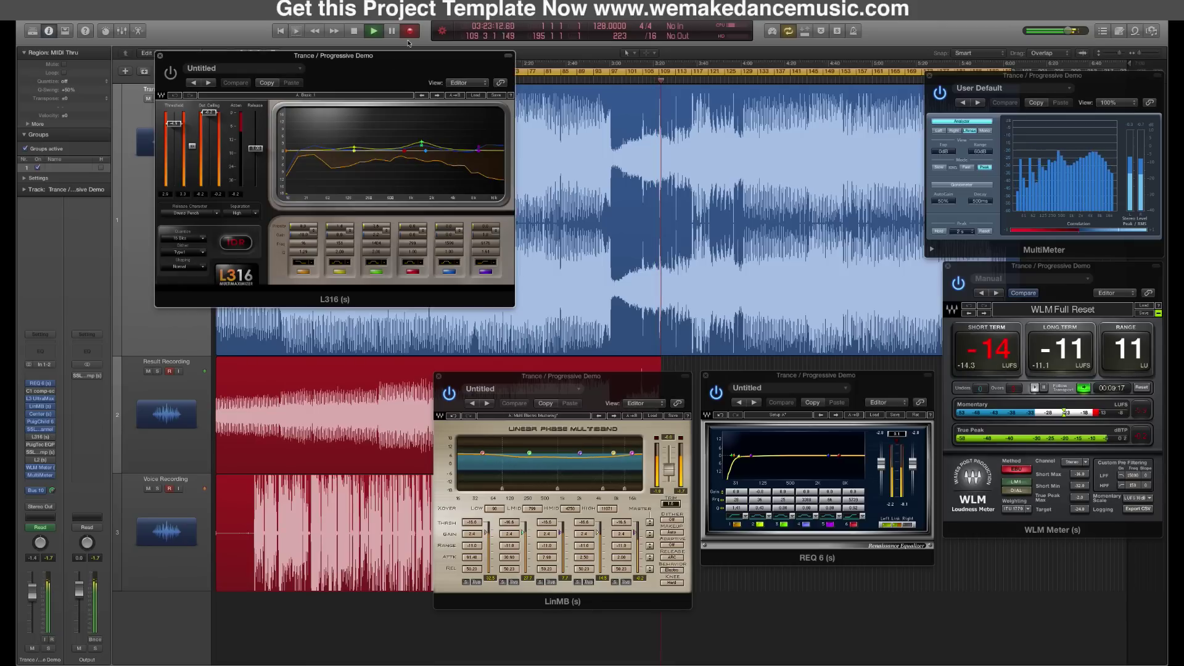
drag(387, 58, 452, 365)
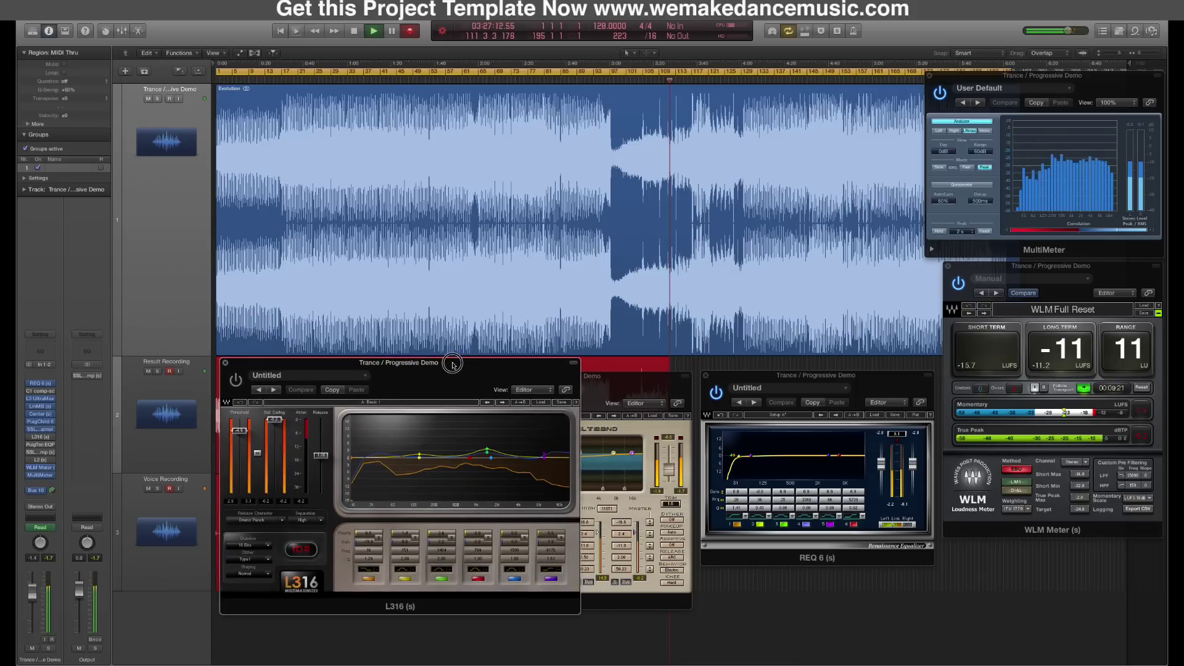
click(235, 380)
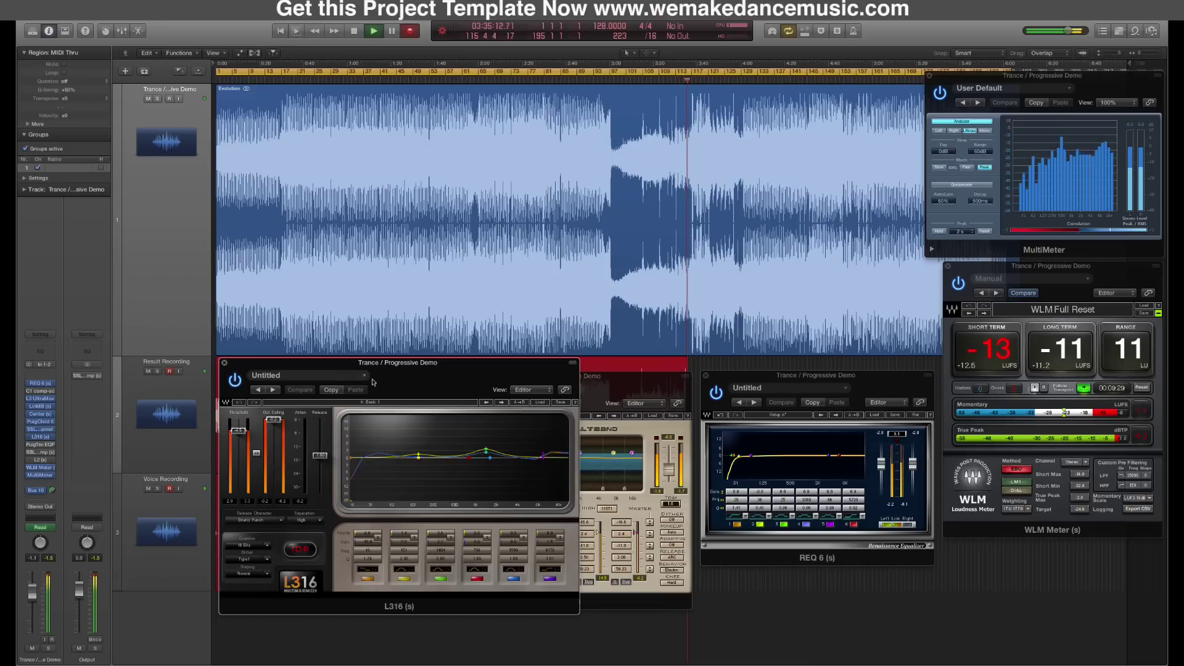
drag(446, 372, 463, 373)
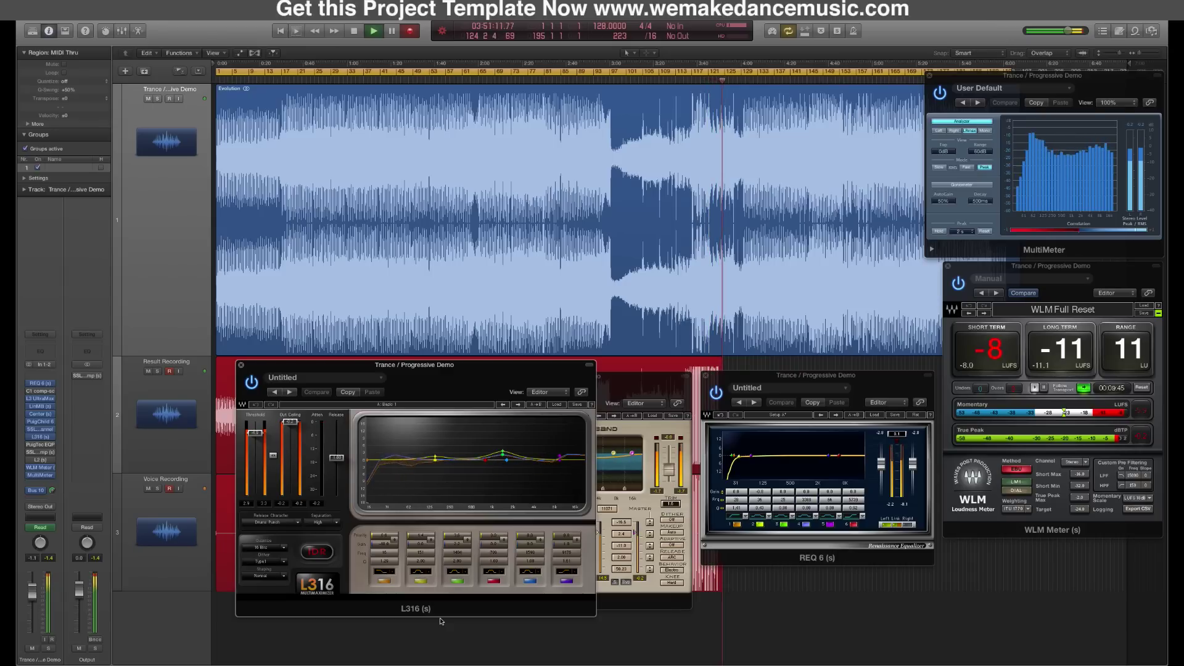
click(242, 366)
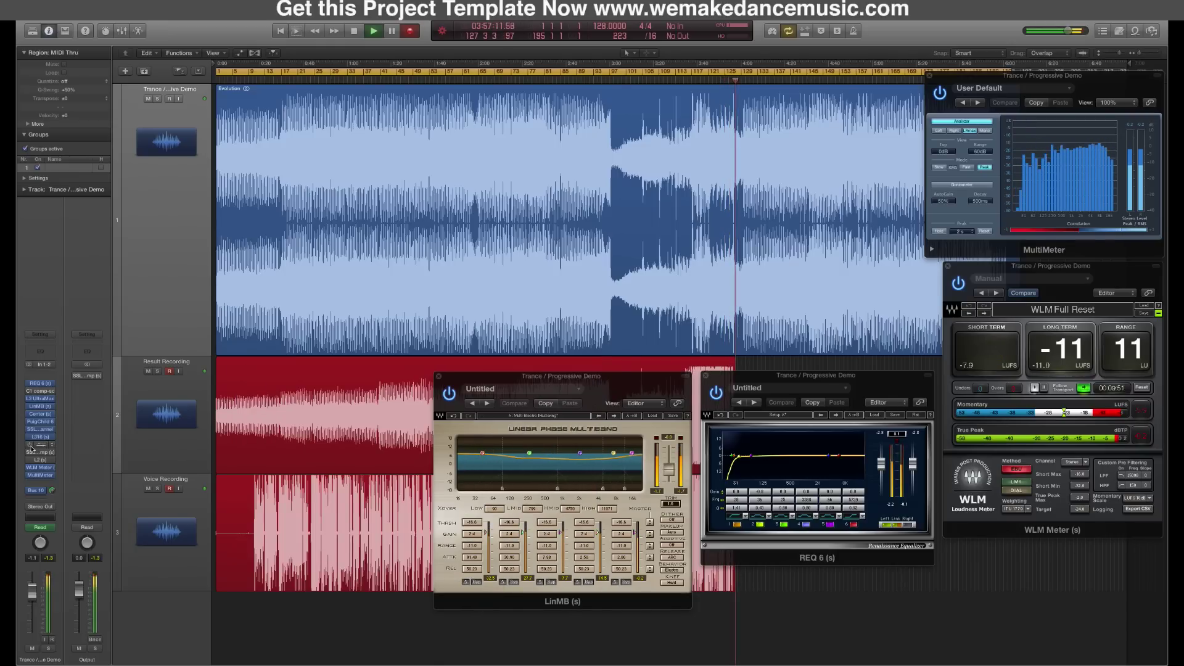
Step: Switch on the PuigTec EQP1A insert with its LAVYNE TRACK WARMER setting, reposition its window for viewing and close it
click(40, 445)
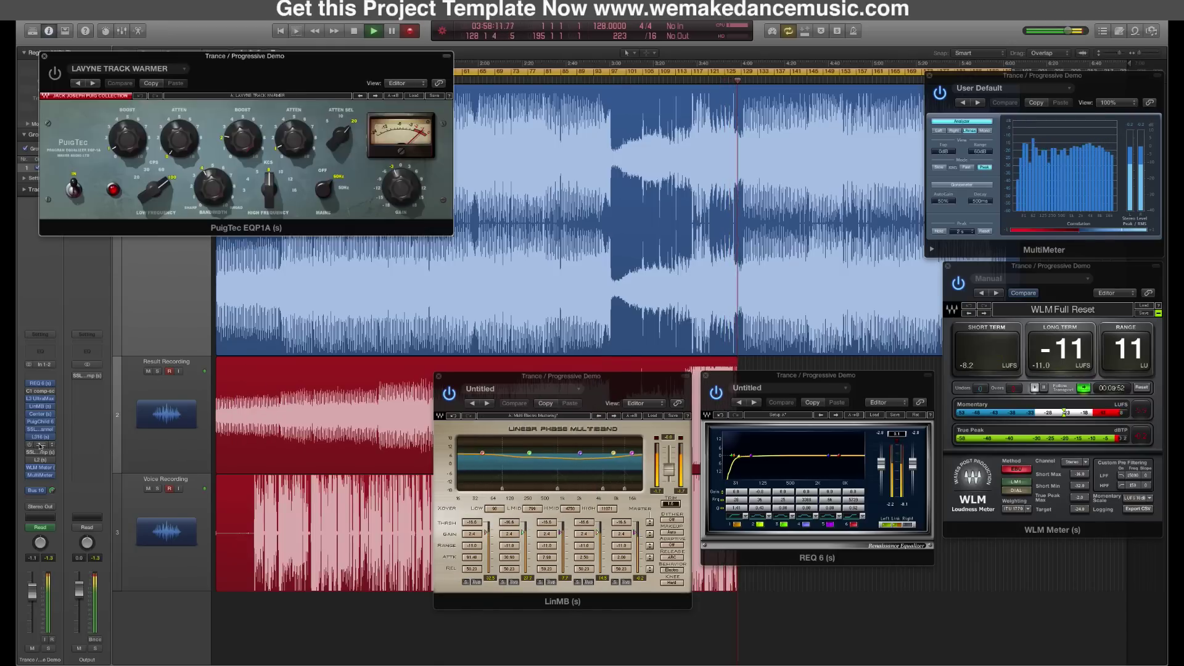
click(54, 73)
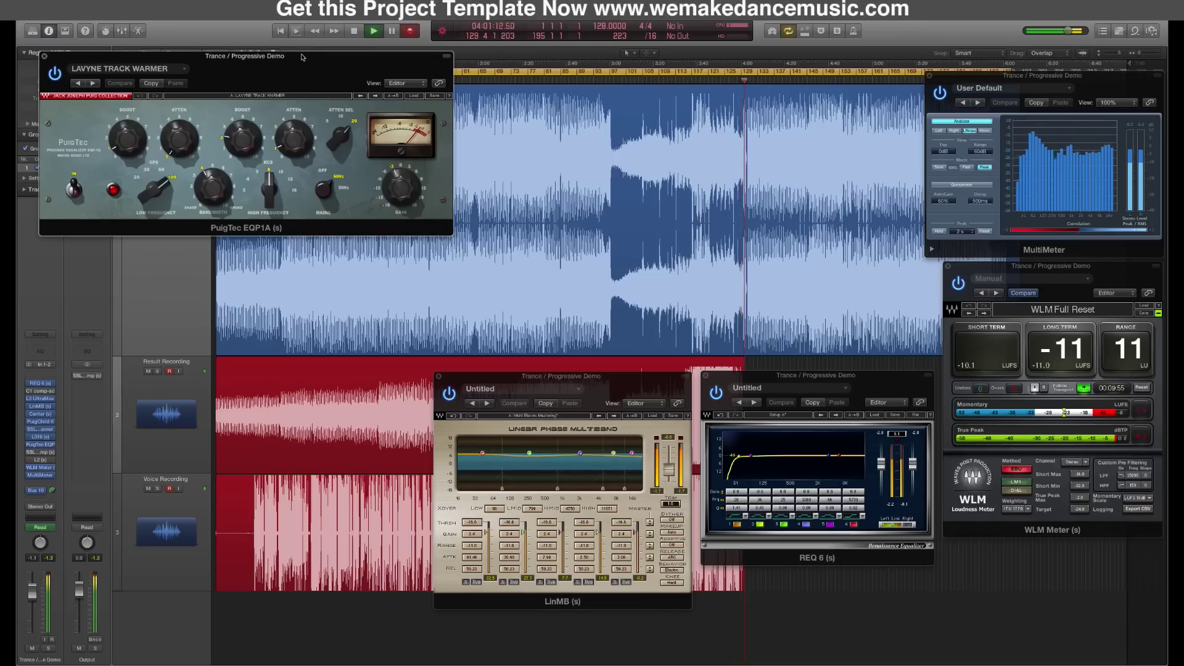
drag(301, 57, 760, 481)
click(759, 396)
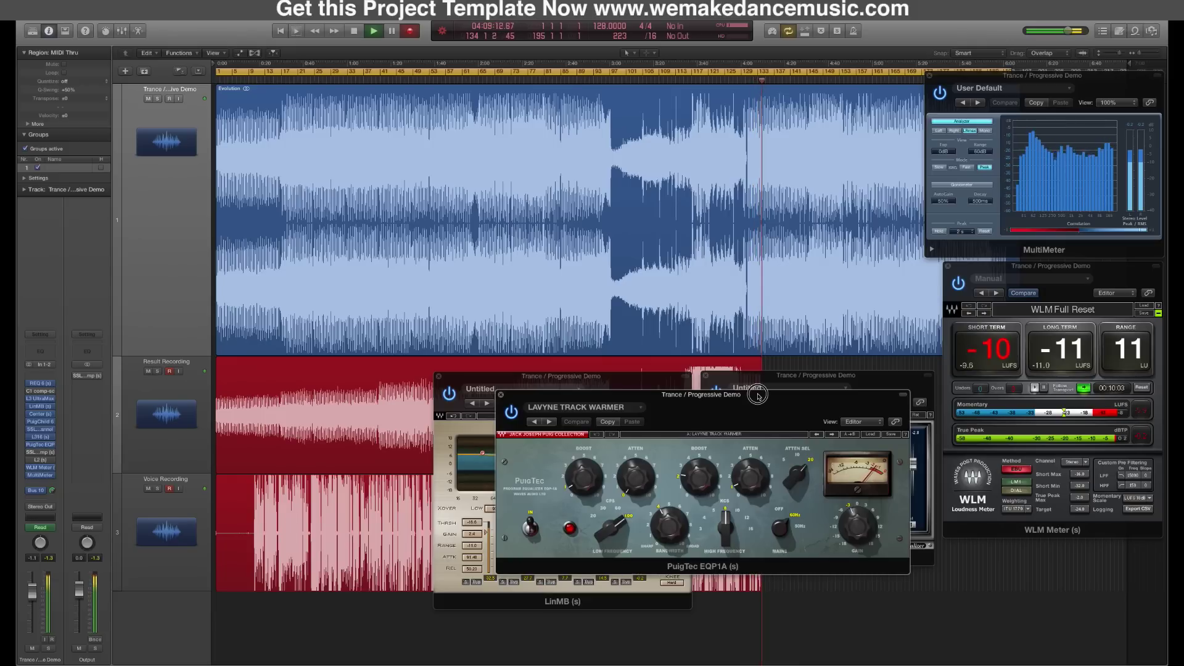
drag(759, 396, 670, 395)
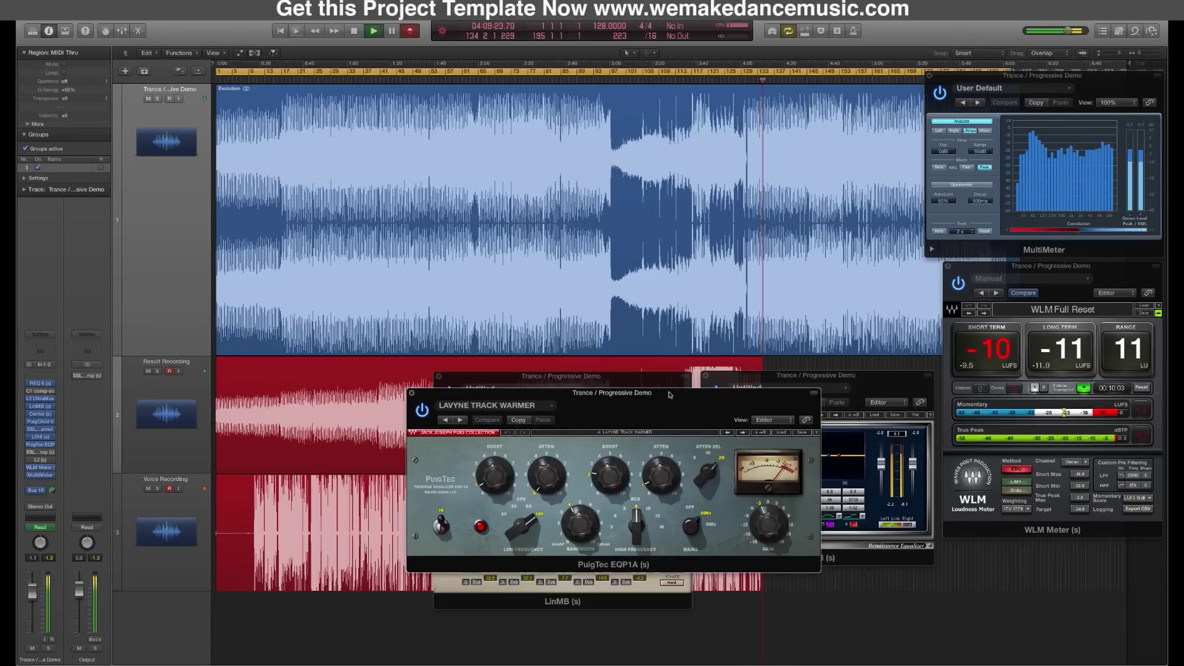
click(411, 396)
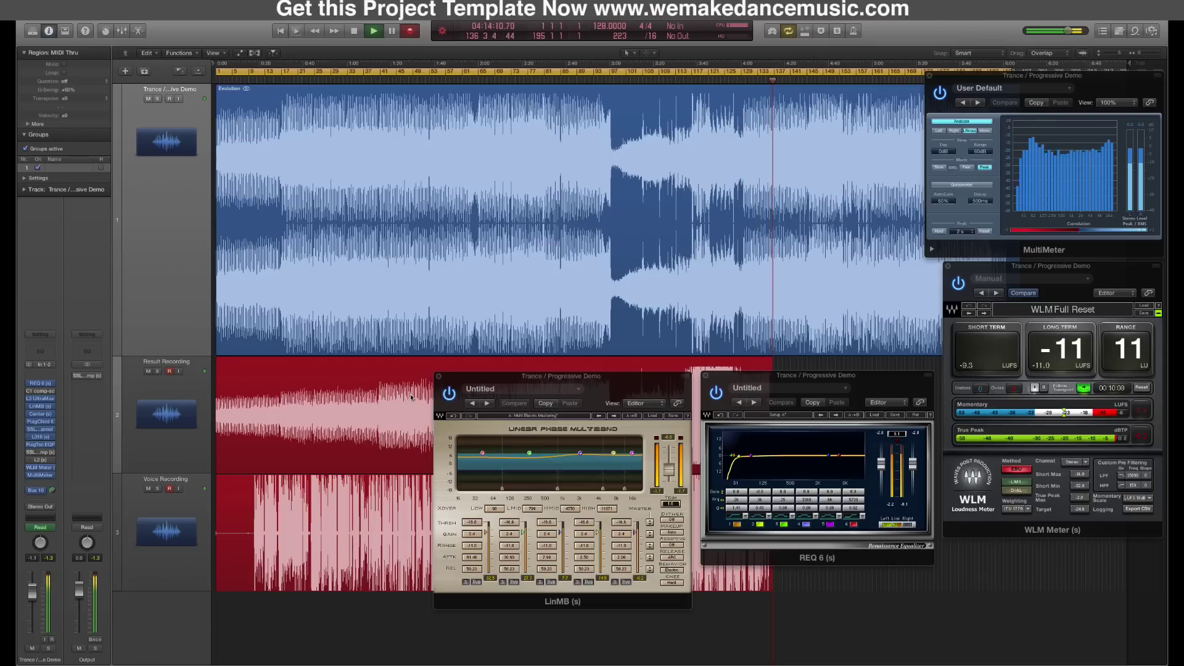
Step: Switch on the SSLComp bus compressor insert, move its window over the lower tracks to inspect it, and close it
click(39, 453)
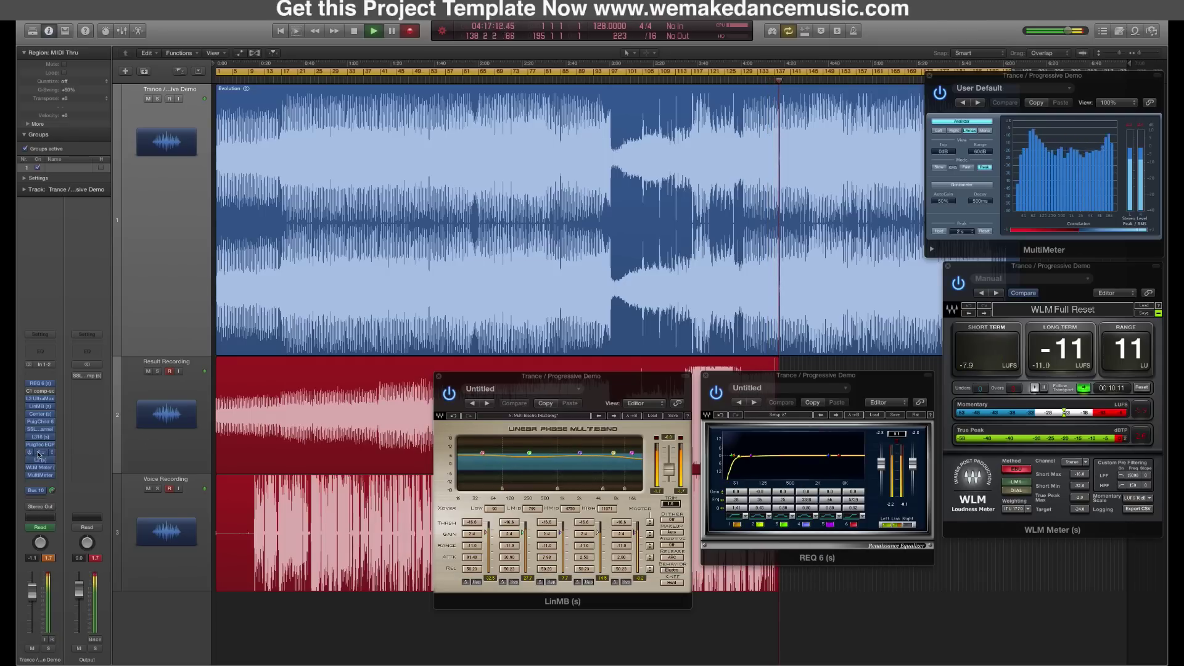
drag(101, 50, 730, 269)
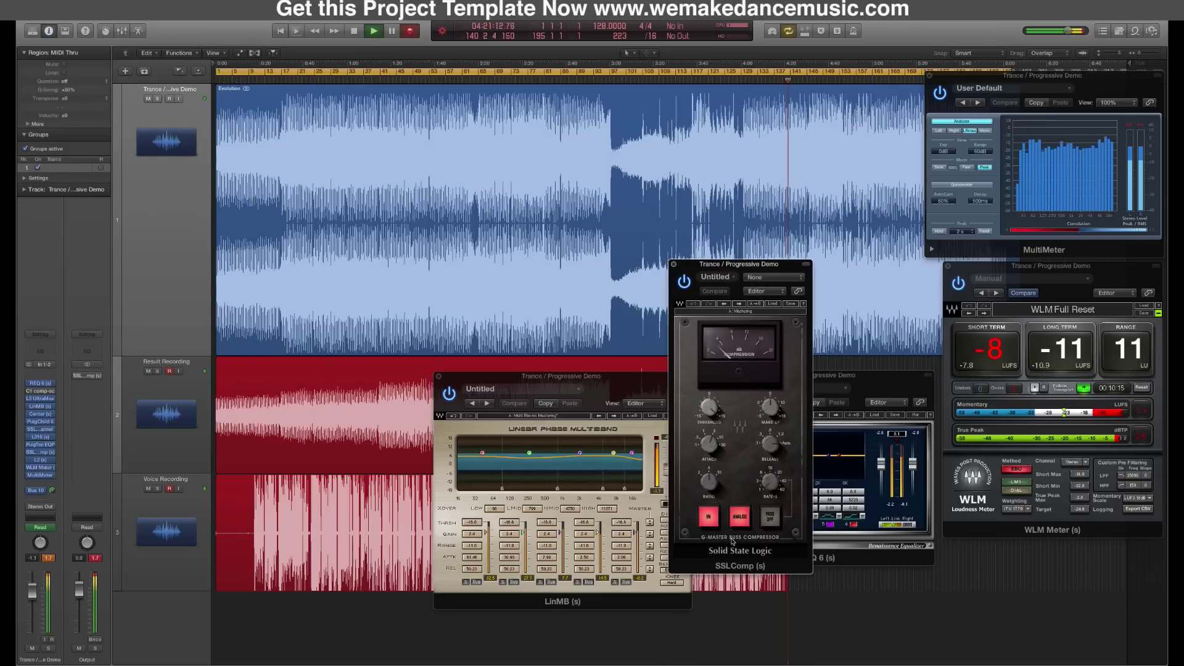
mouse_move(44, 461)
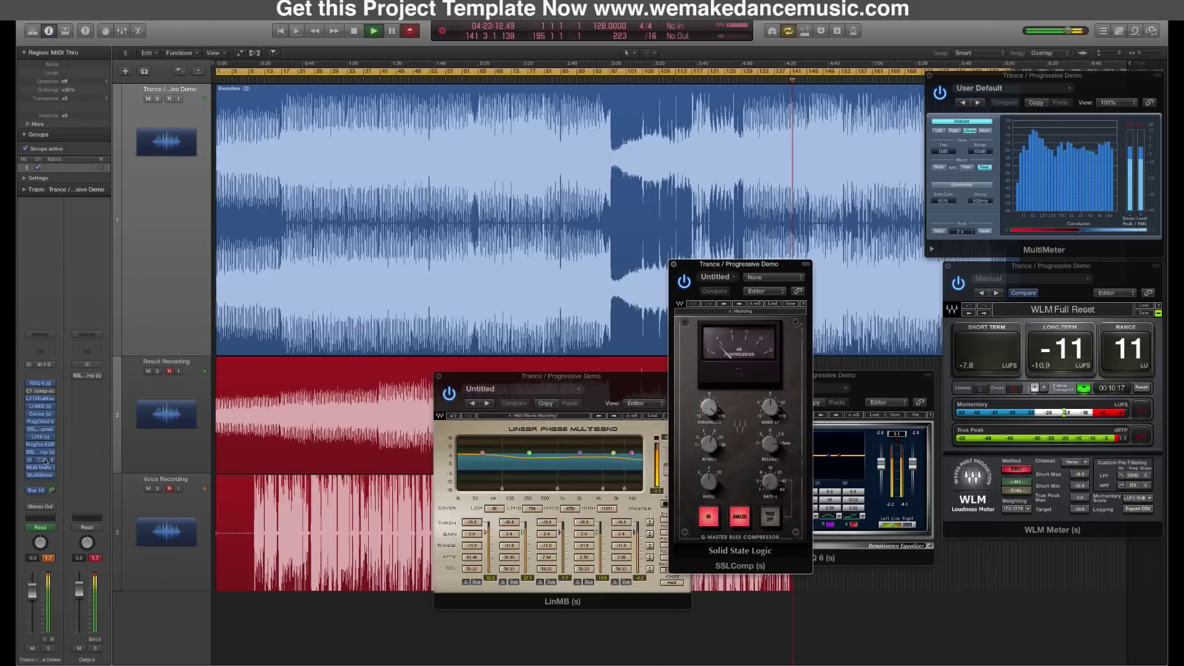
click(673, 264)
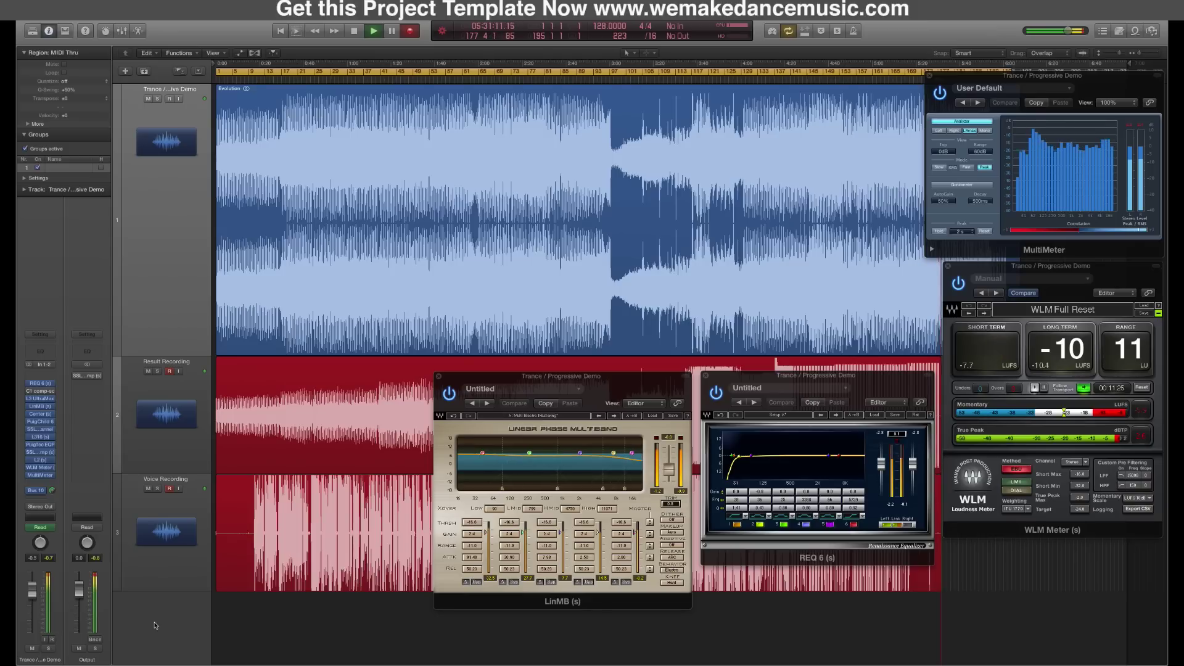
Step: Switch on the L2 Ultramaximizer insert, inspect its settings beside the LinMB window, and close it
click(41, 462)
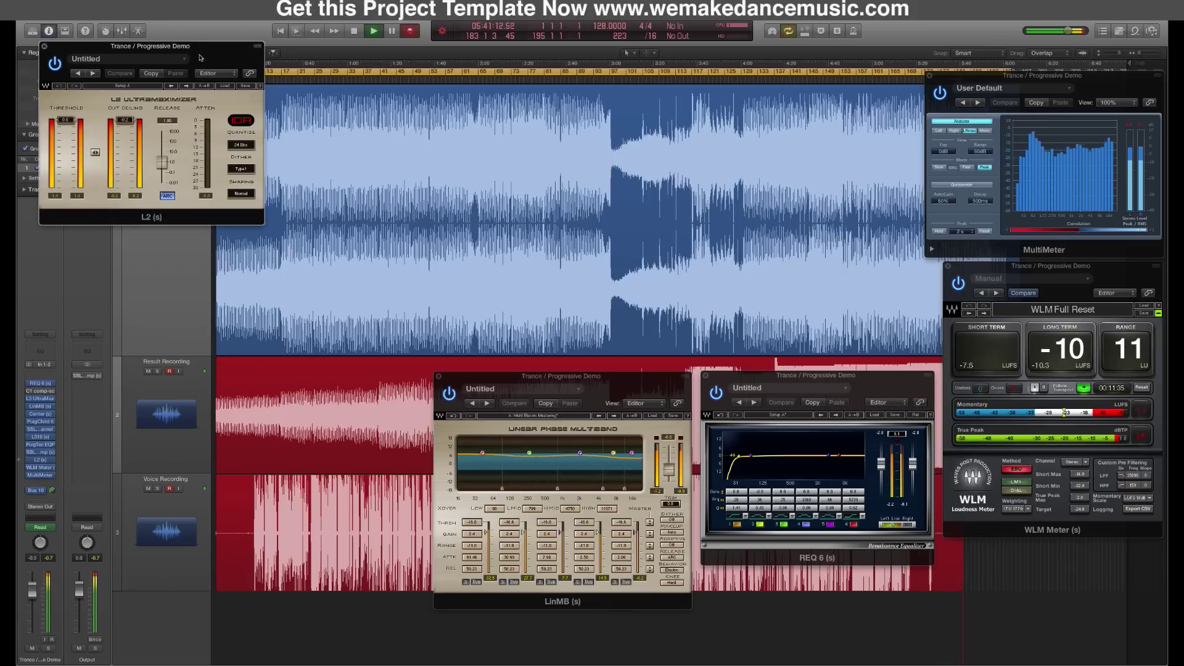
drag(199, 57, 356, 390)
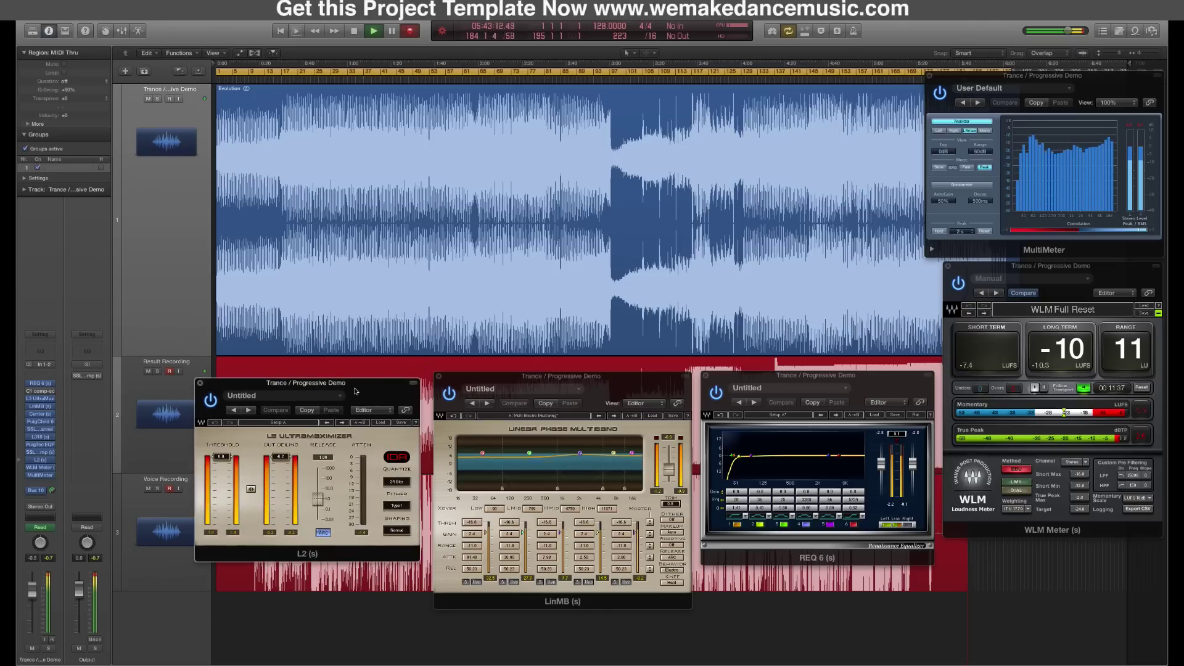
click(201, 385)
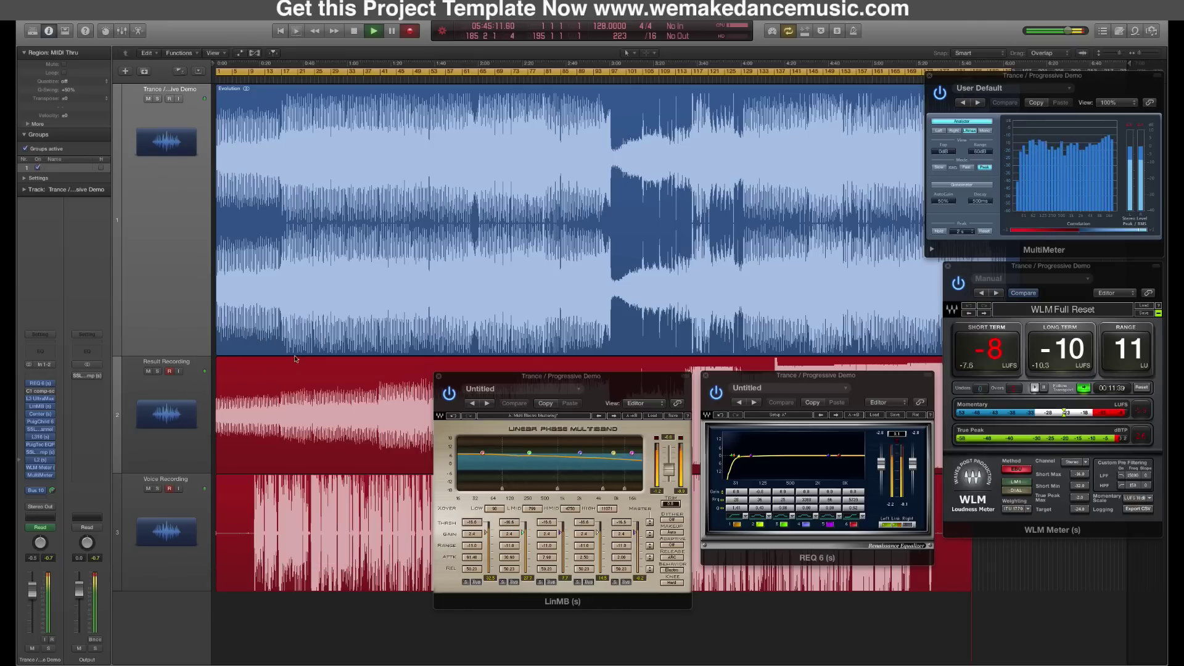